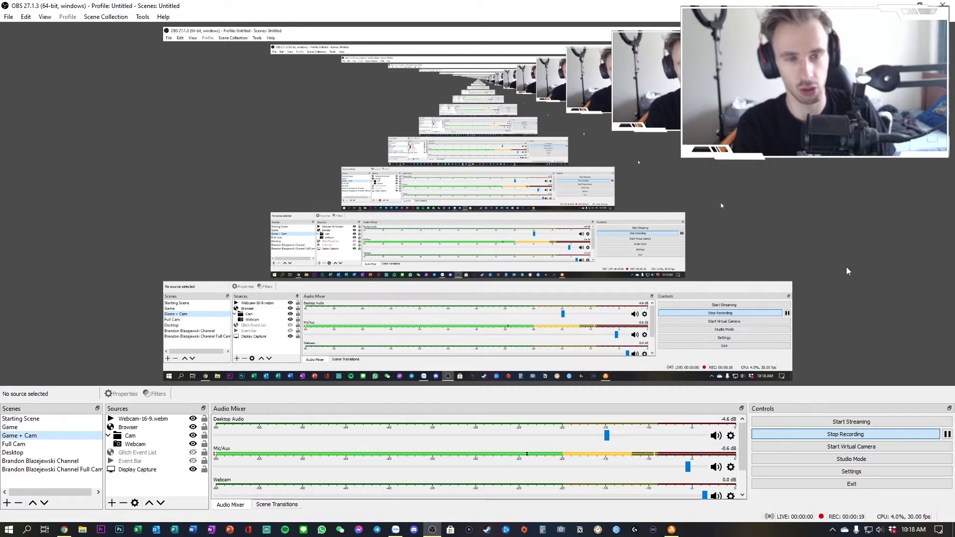
Open the settings and check the available interface themes in the General section.
click(850, 476)
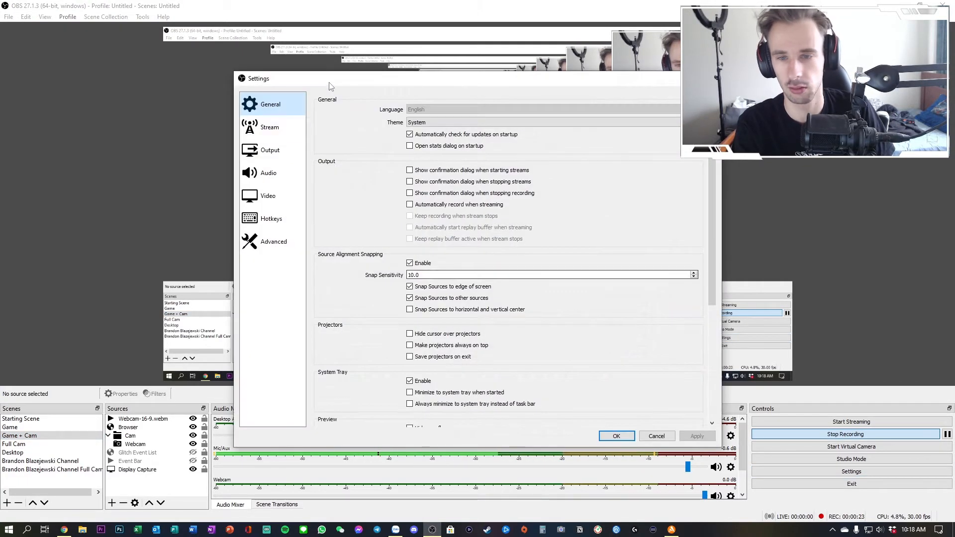
click(687, 420)
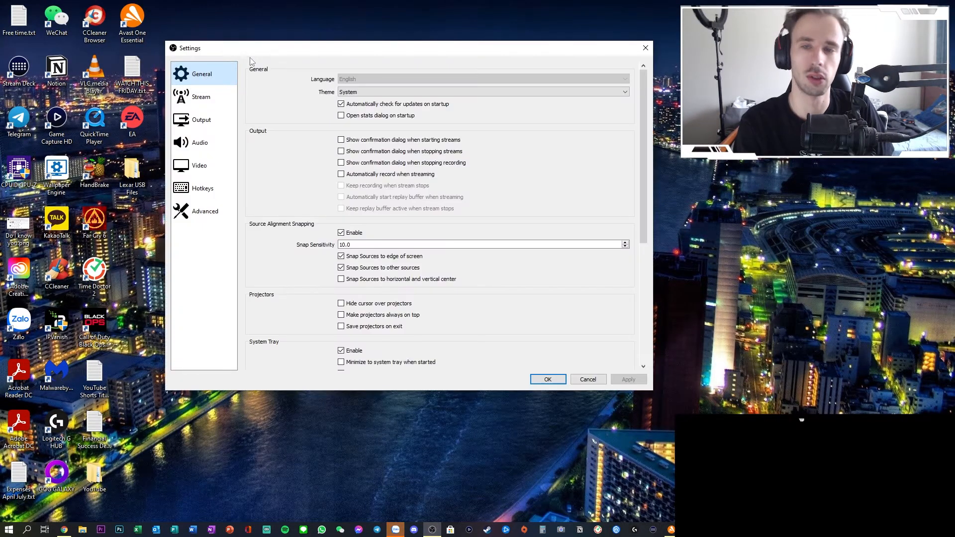
click(358, 92)
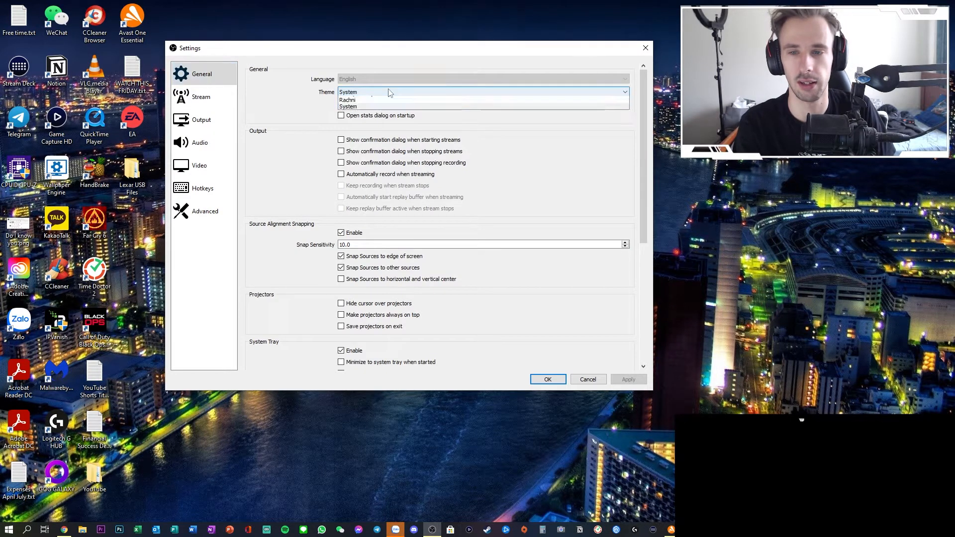
click(358, 118)
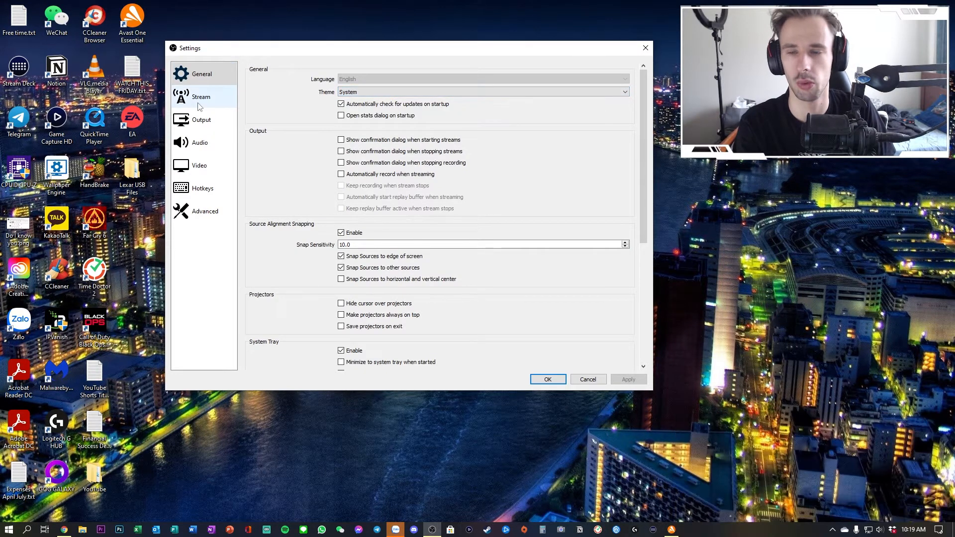
Review the Stream settings, looking through the available services, the Twitch servers and the Twitch chat add-on options.
click(199, 99)
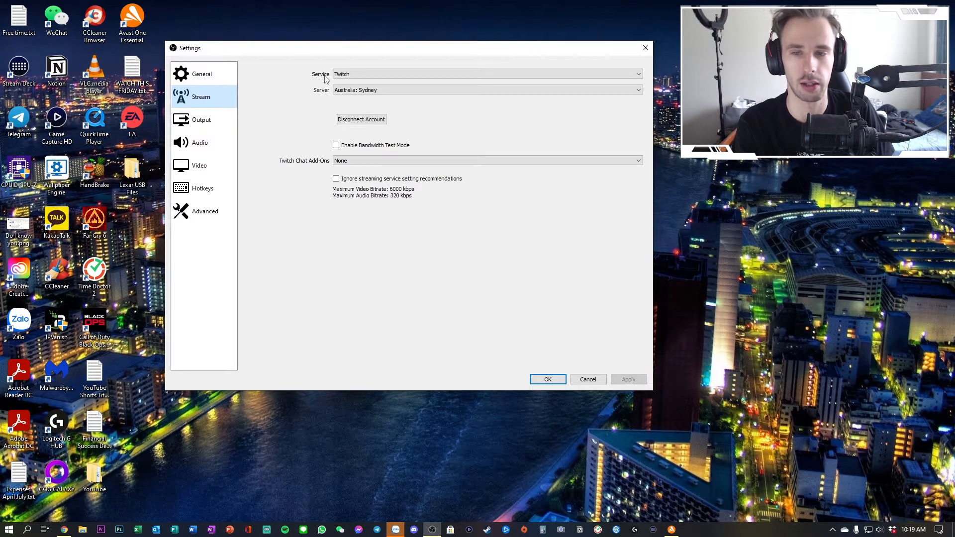
click(359, 74)
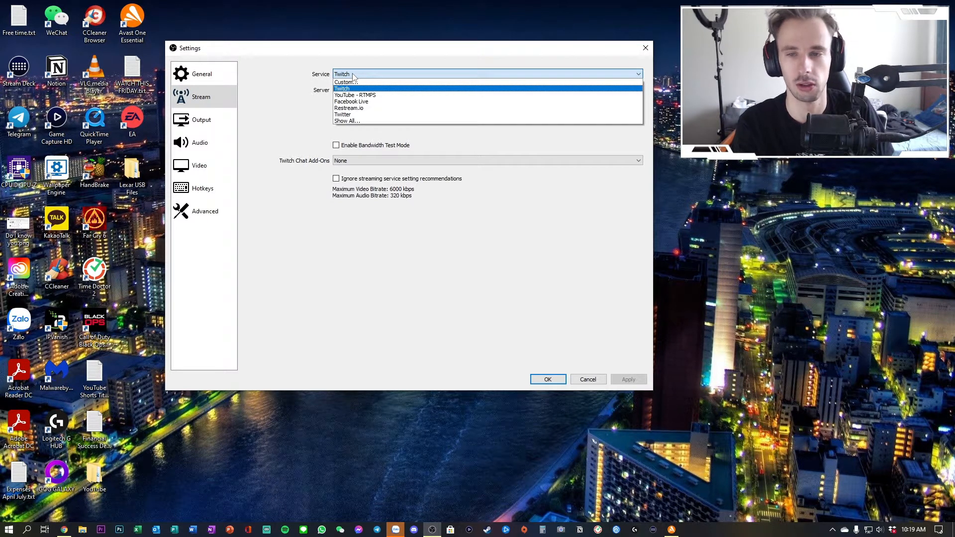
click(384, 79)
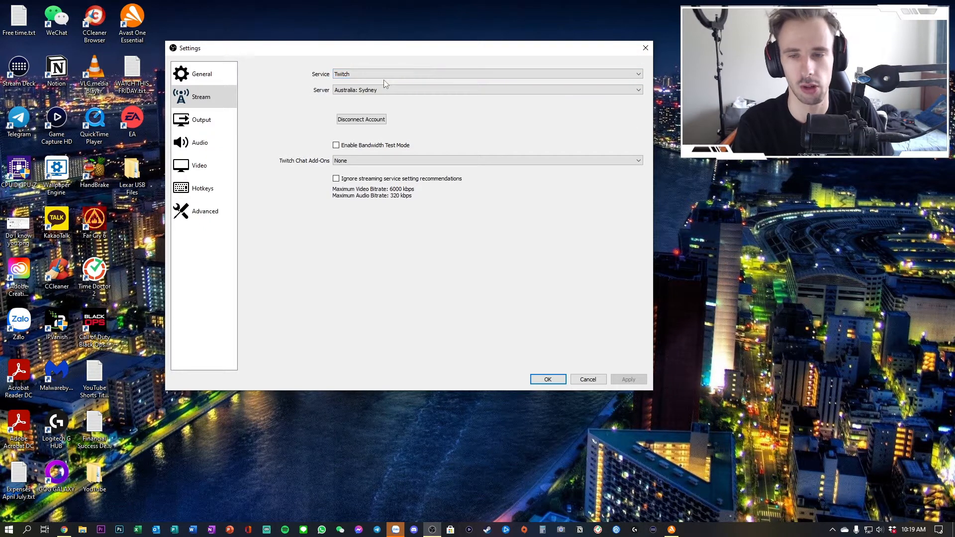
click(397, 90)
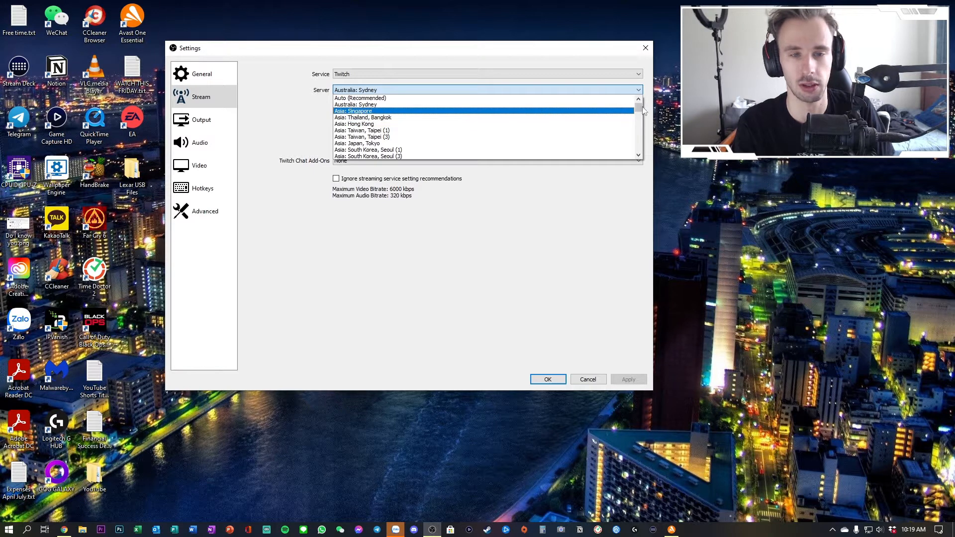
drag(645, 110, 643, 145)
click(456, 117)
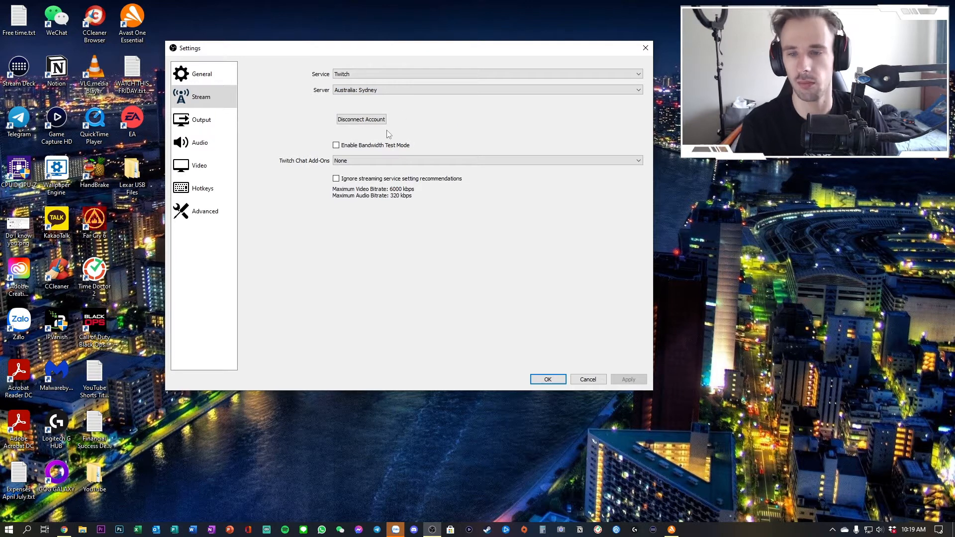
click(343, 164)
click(368, 156)
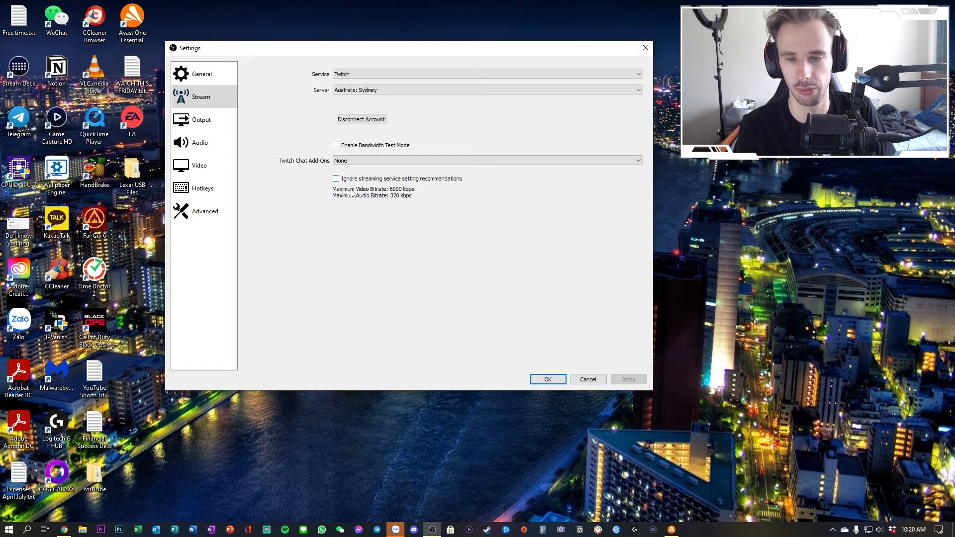
In the streaming output settings, keep the rate control at CBR, set the bitrate to 3500 Kbps and apply the change.
click(202, 119)
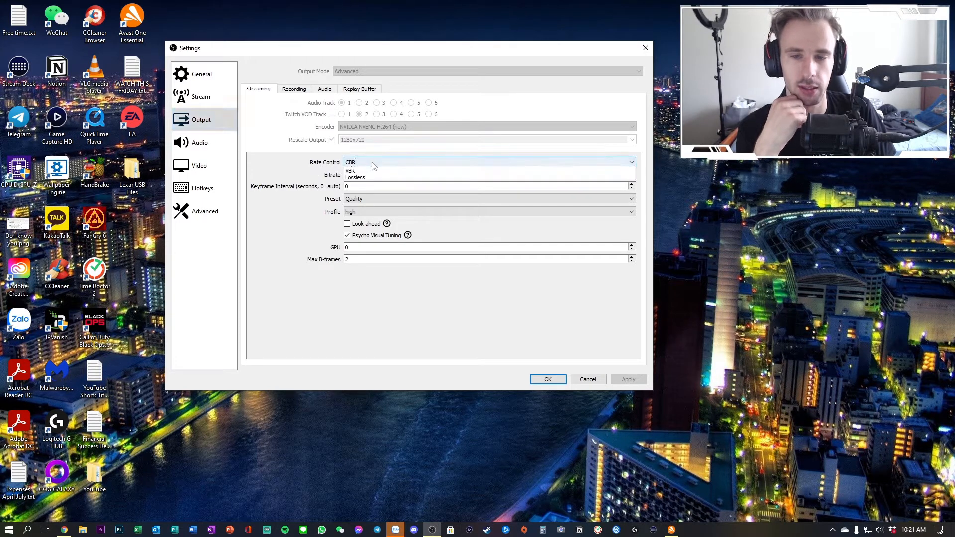
click(373, 164)
click(374, 165)
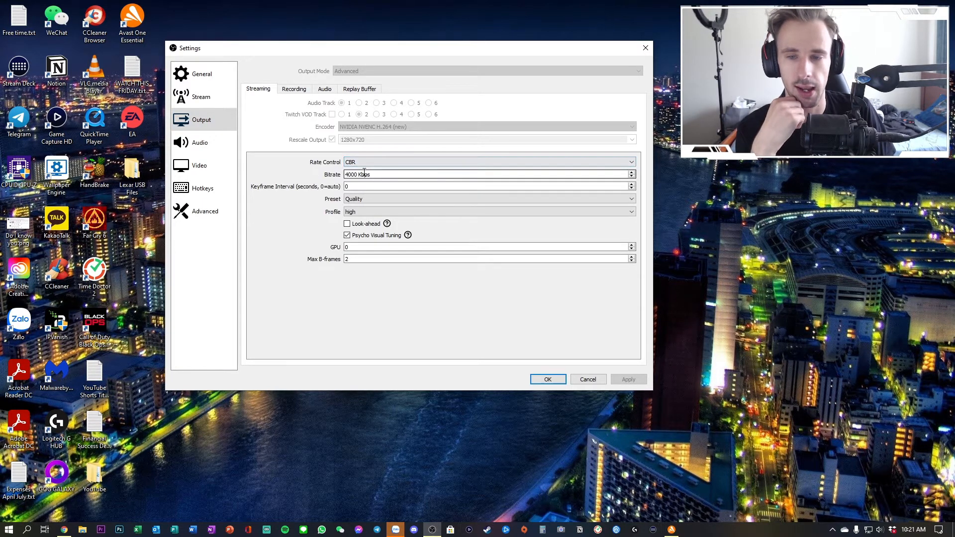
double_click(358, 175)
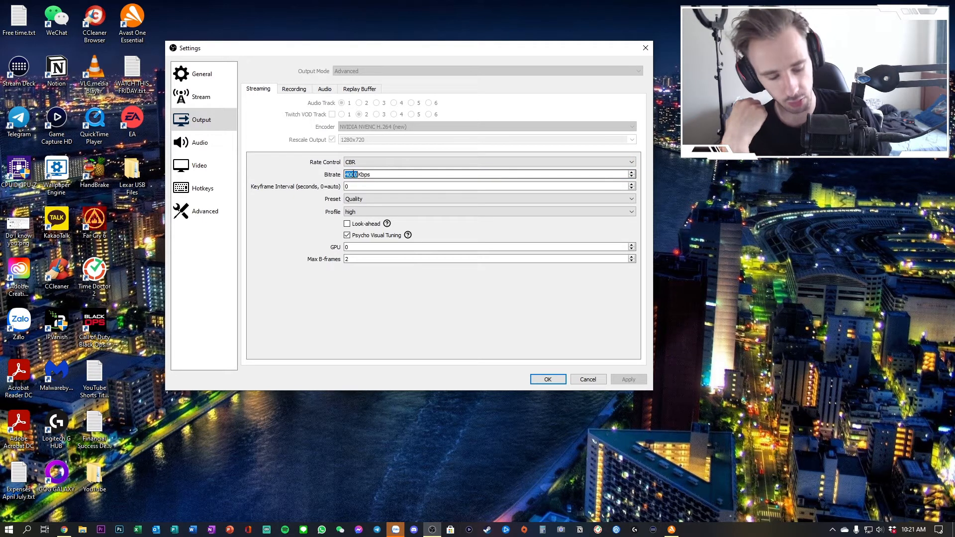
text(3500)
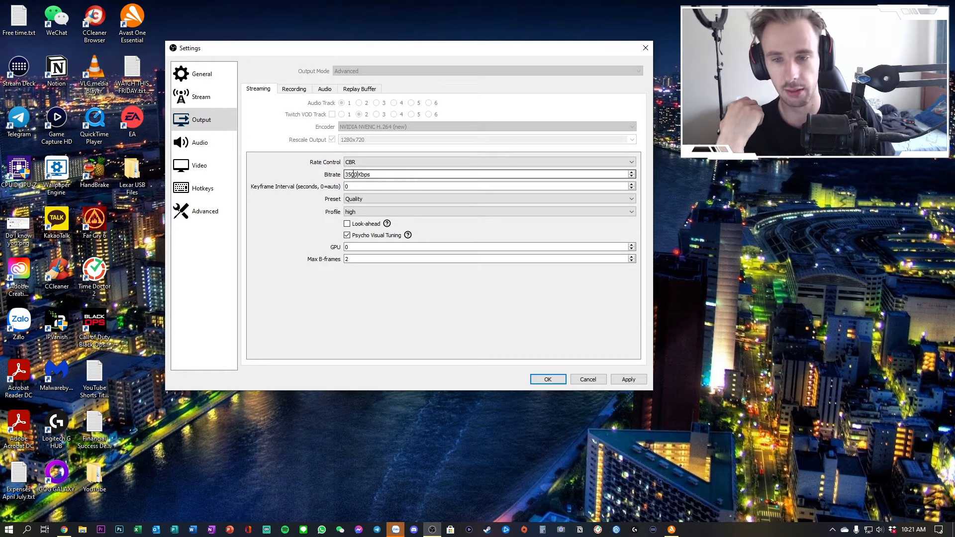
click(628, 379)
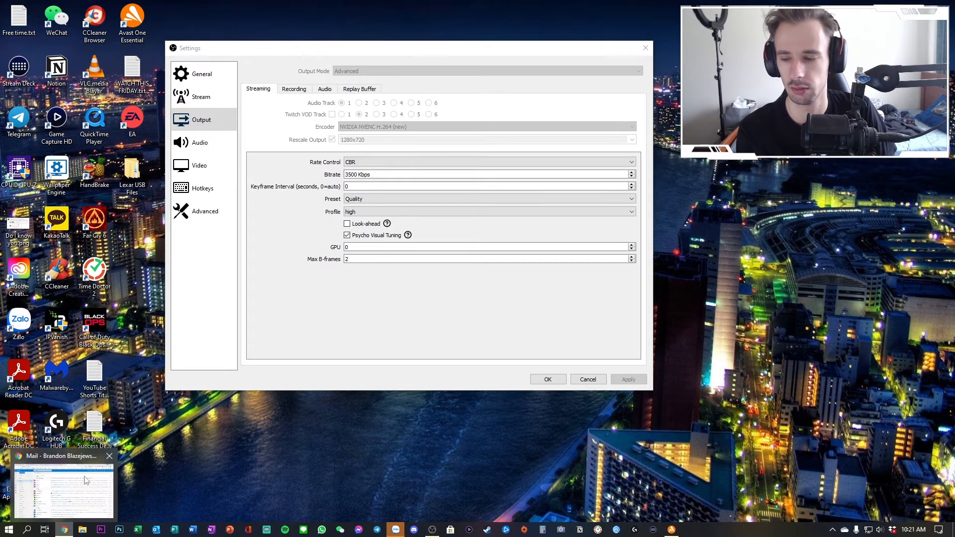
Switch to Chrome in a maximized window, search Google for "speed test" and open Speedtest by Ookla.
click(64, 530)
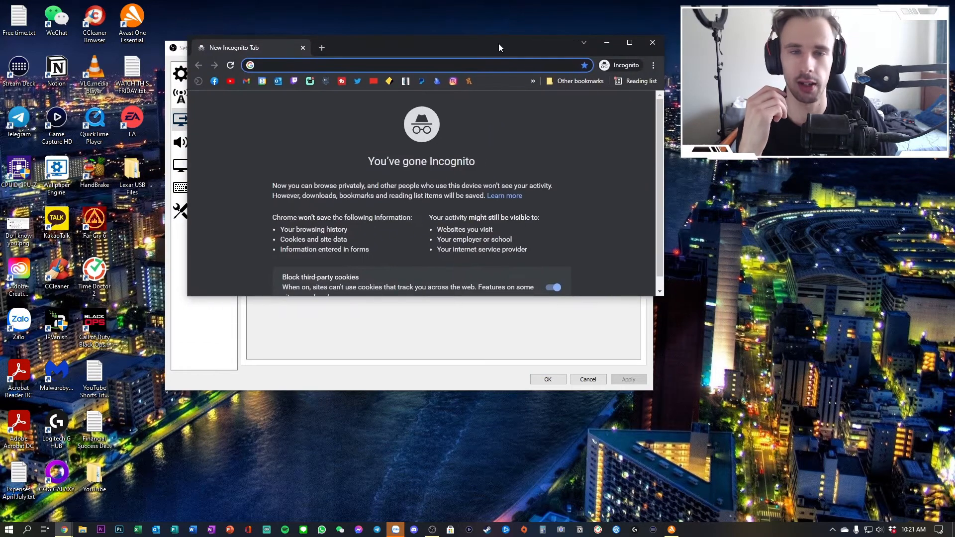
double_click(498, 43)
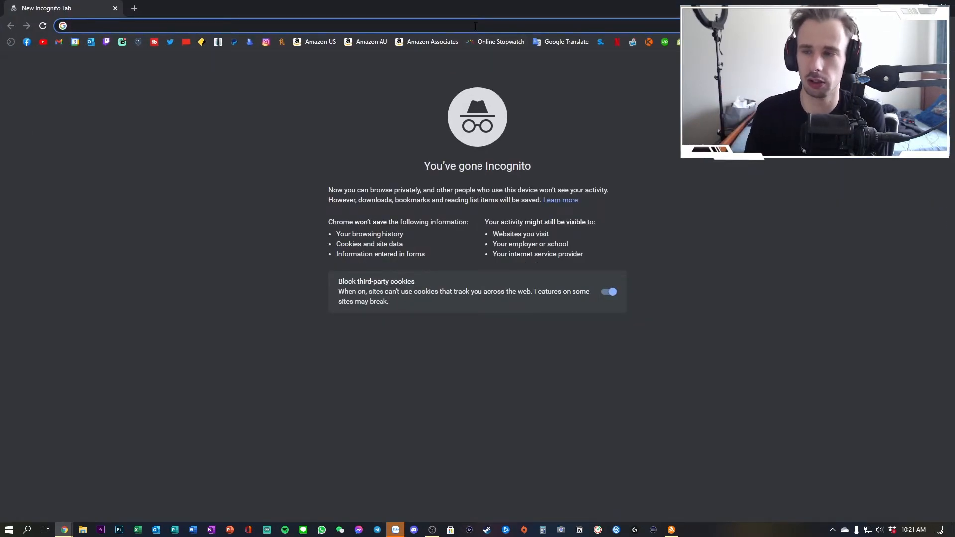
text(speed test)
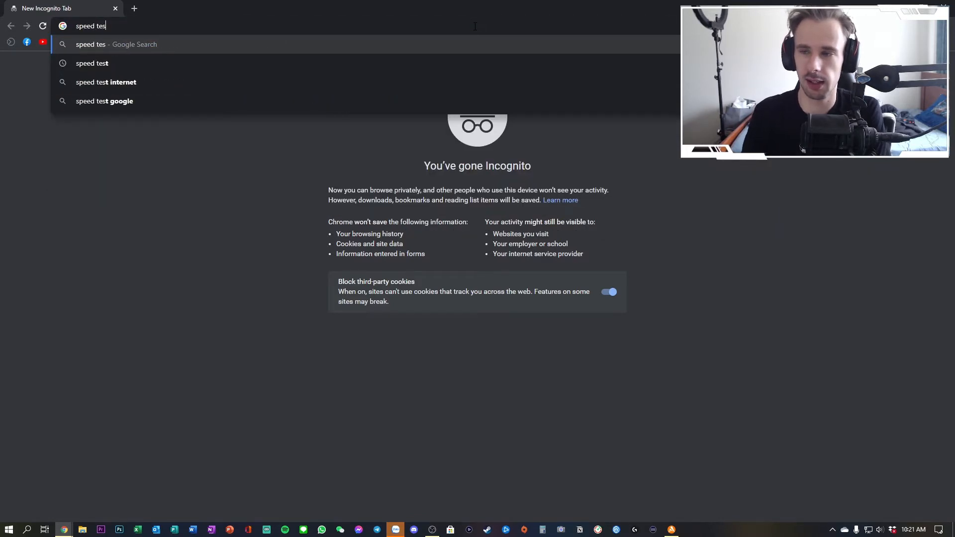
key(Return)
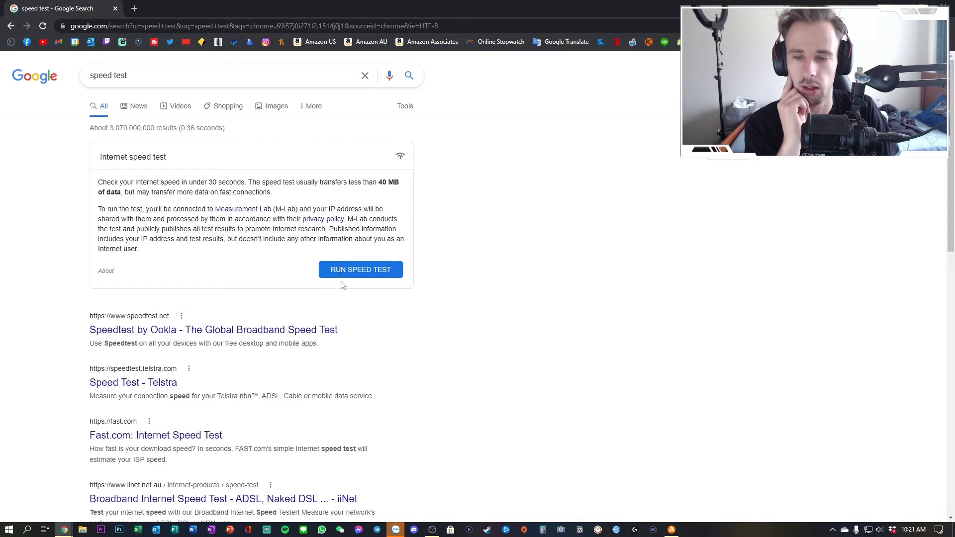
click(250, 331)
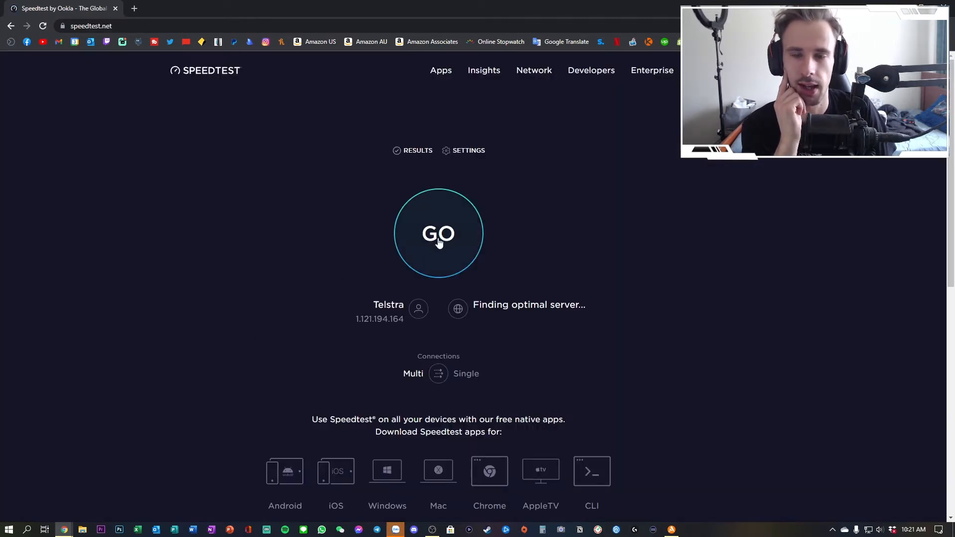
Run the internet speed test and examine the measured upload speed.
click(439, 243)
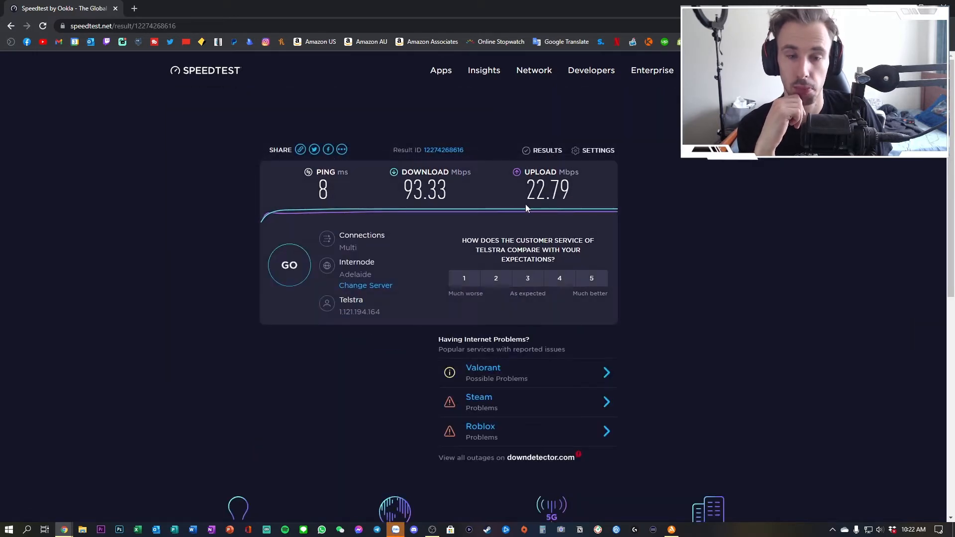
double_click(558, 205)
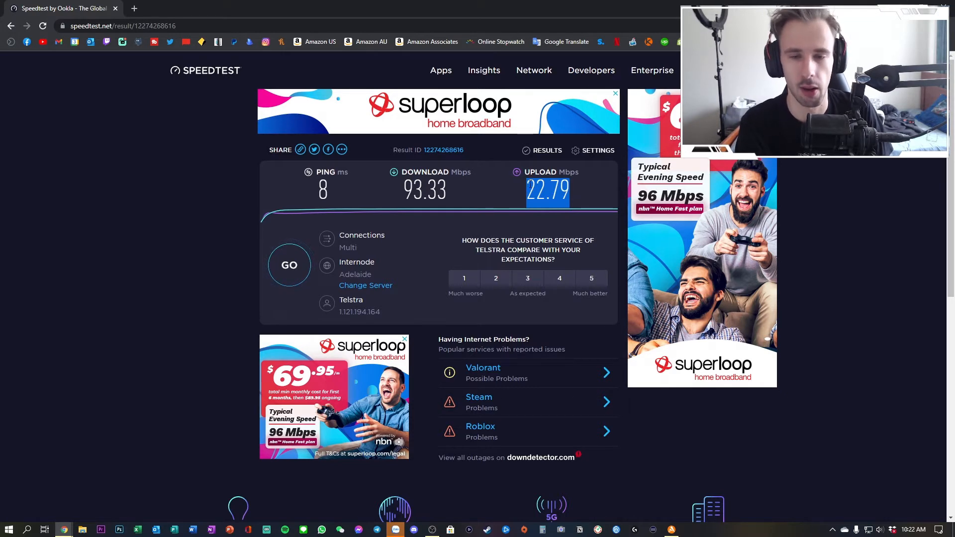
click(539, 196)
drag(526, 192, 571, 195)
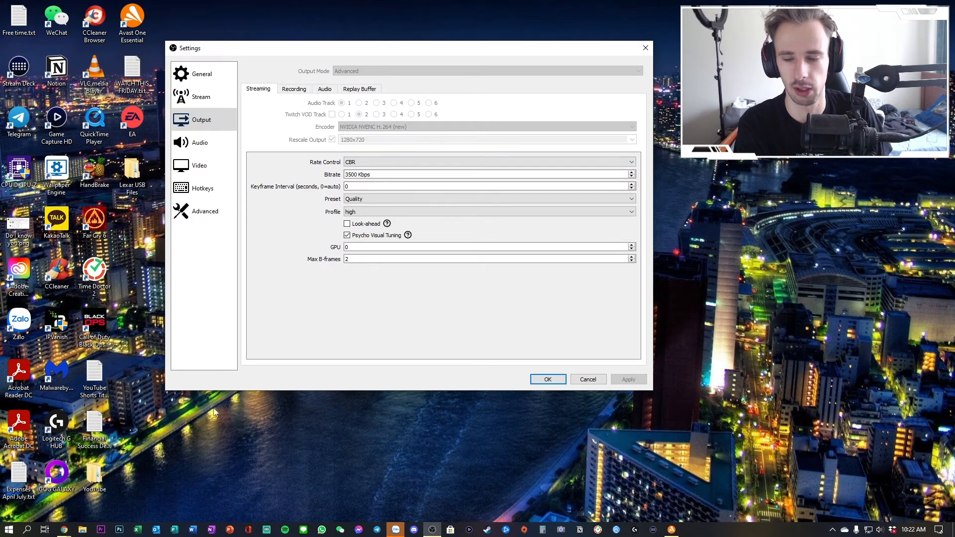
Place the OBS settings window over the speed test page and examine the streaming bitrate against the upload speed.
click(65, 529)
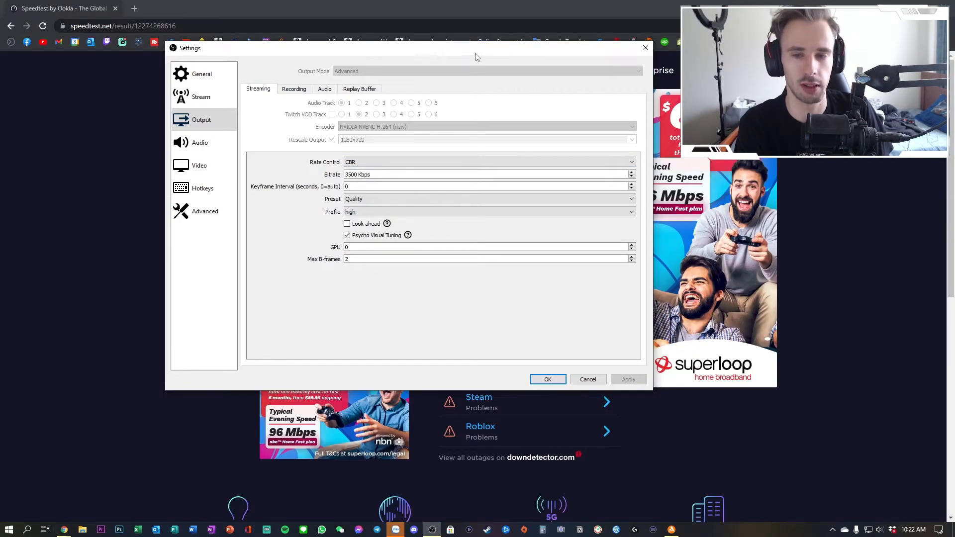
drag(482, 49, 509, 58)
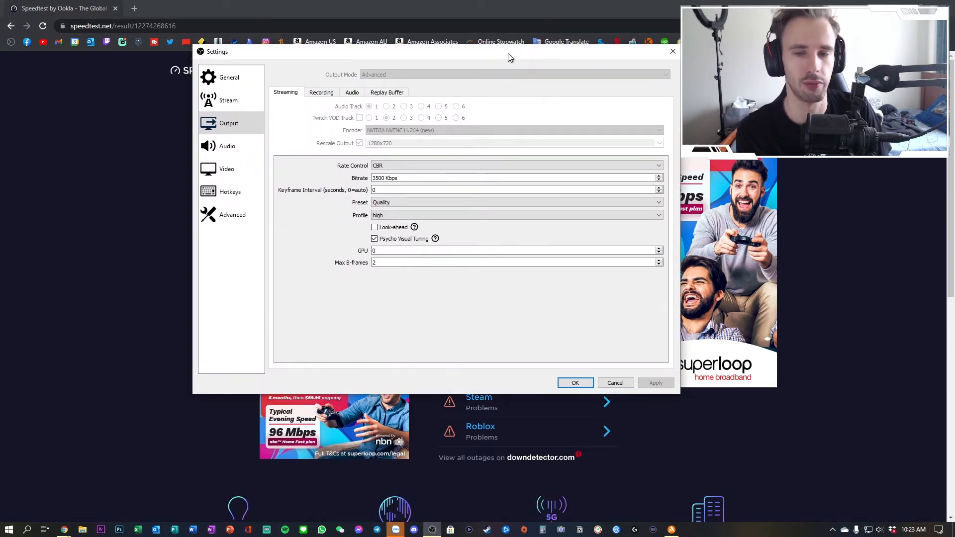
drag(382, 181, 398, 180)
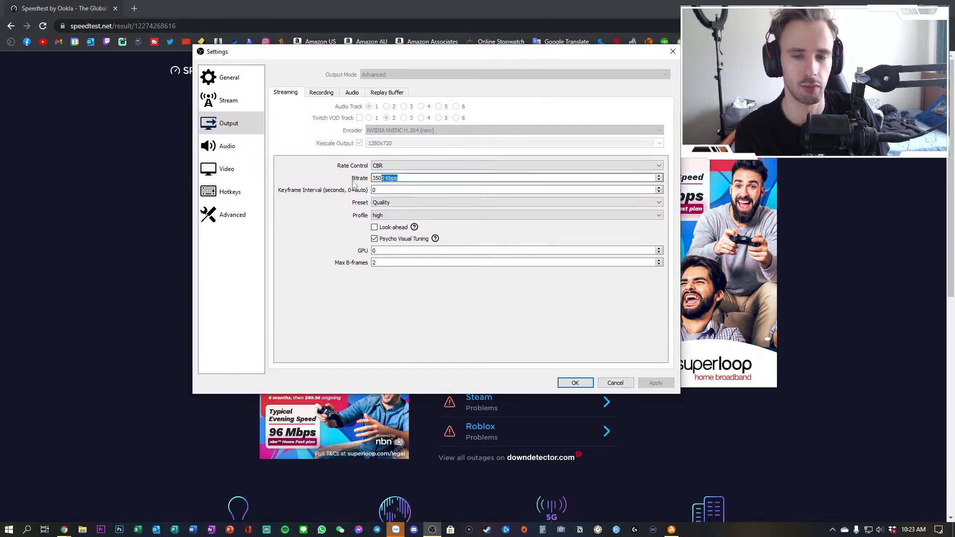
click(375, 180)
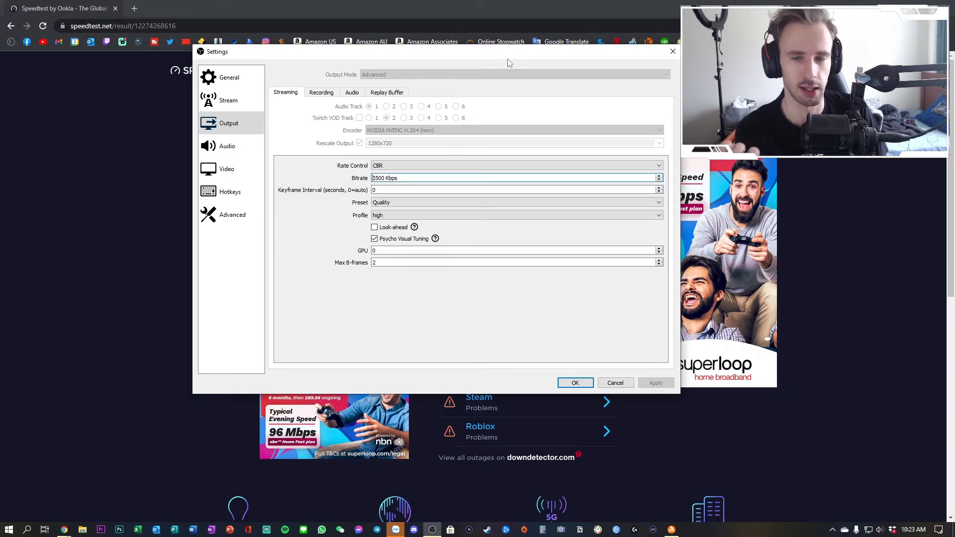
drag(512, 66, 551, 88)
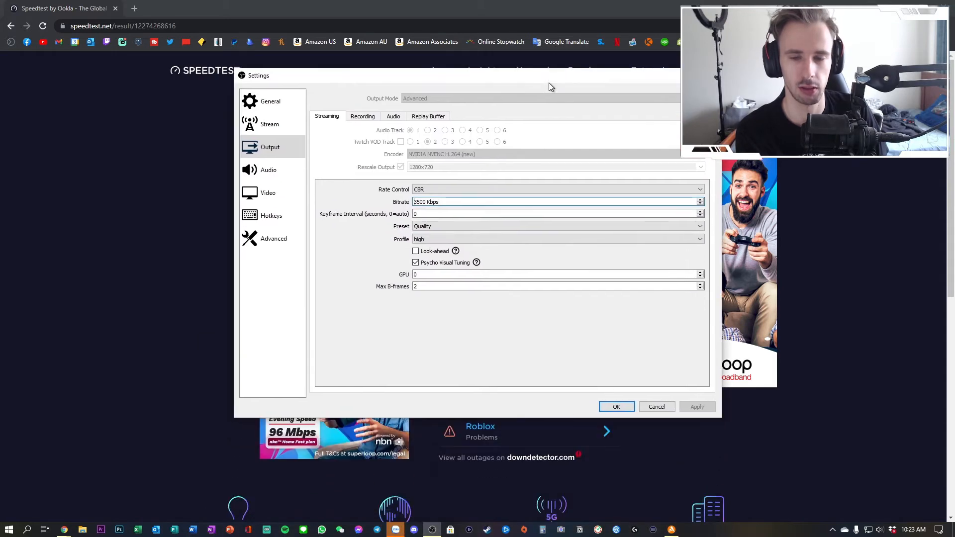
drag(471, 199, 394, 196)
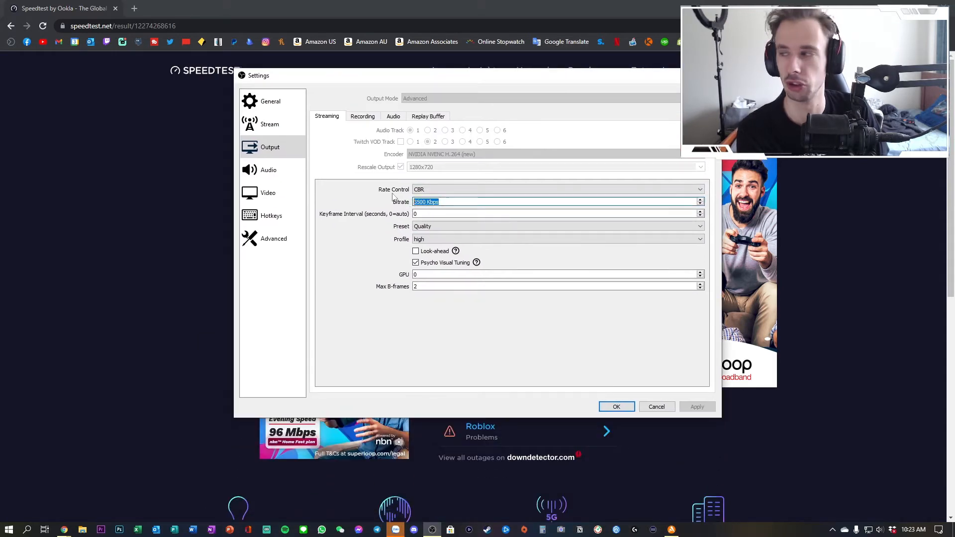
click(424, 211)
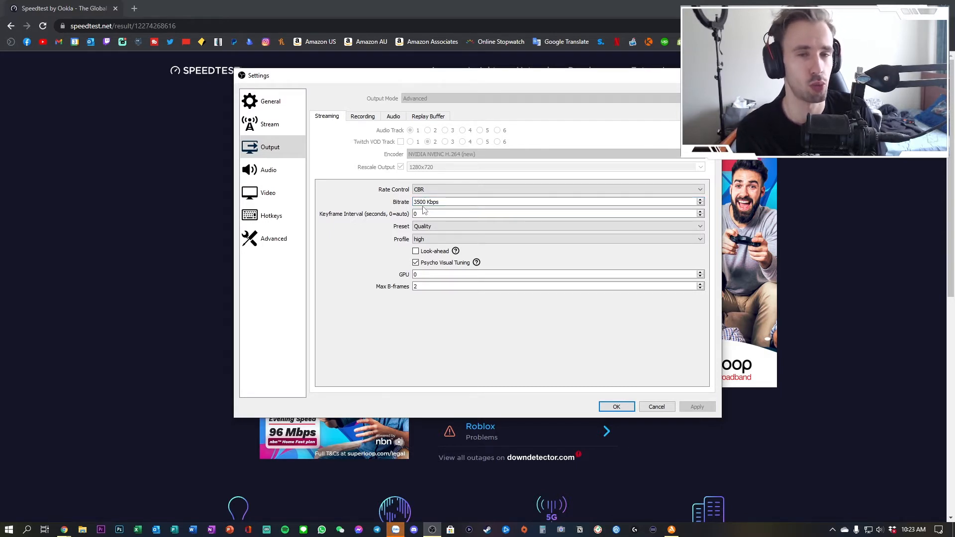
Review the encoder's keyframe interval, the preset and profile options, and the GPU value in the streaming output settings.
click(423, 213)
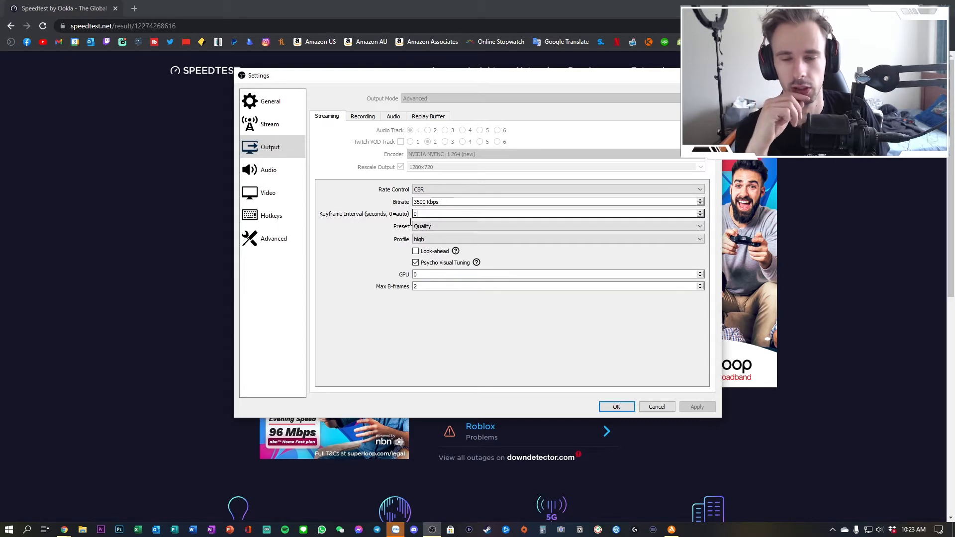
click(436, 230)
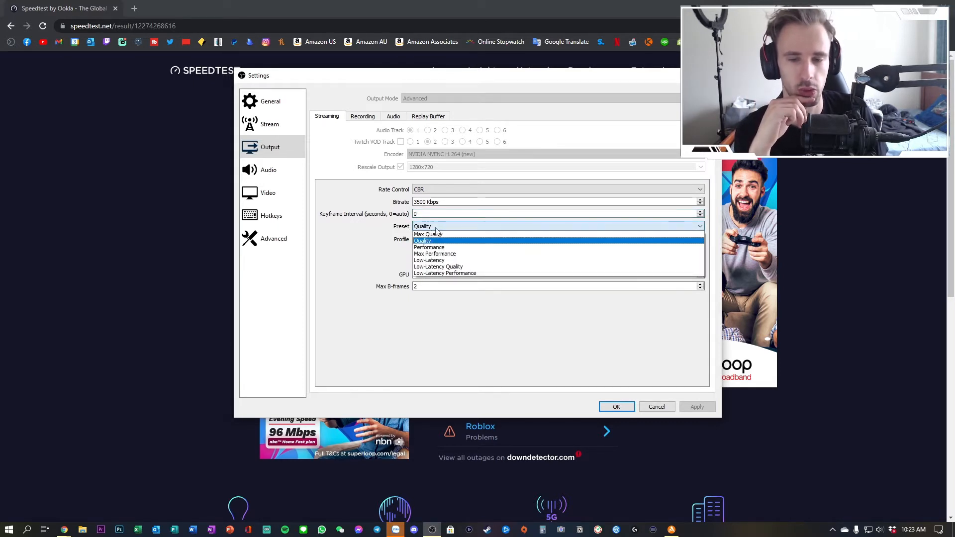
click(436, 229)
click(440, 240)
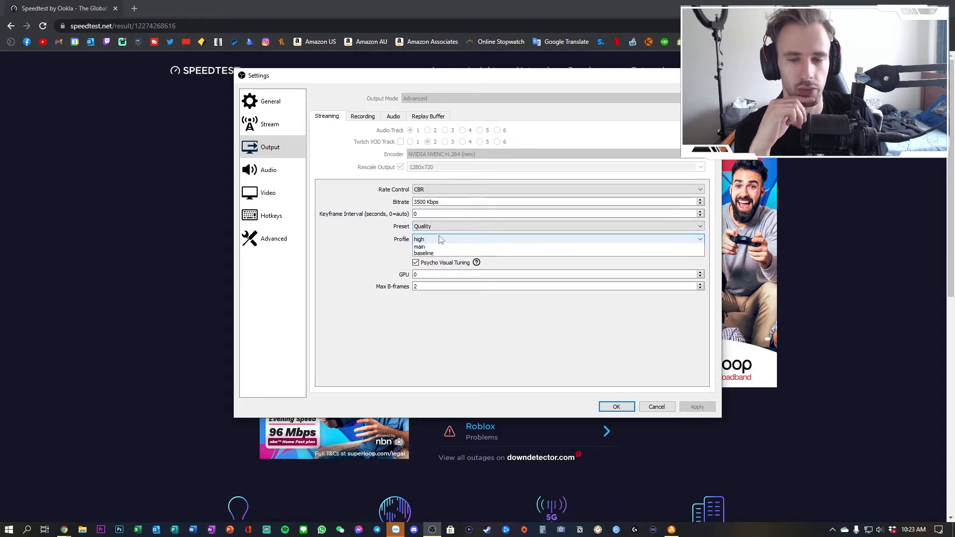
click(438, 244)
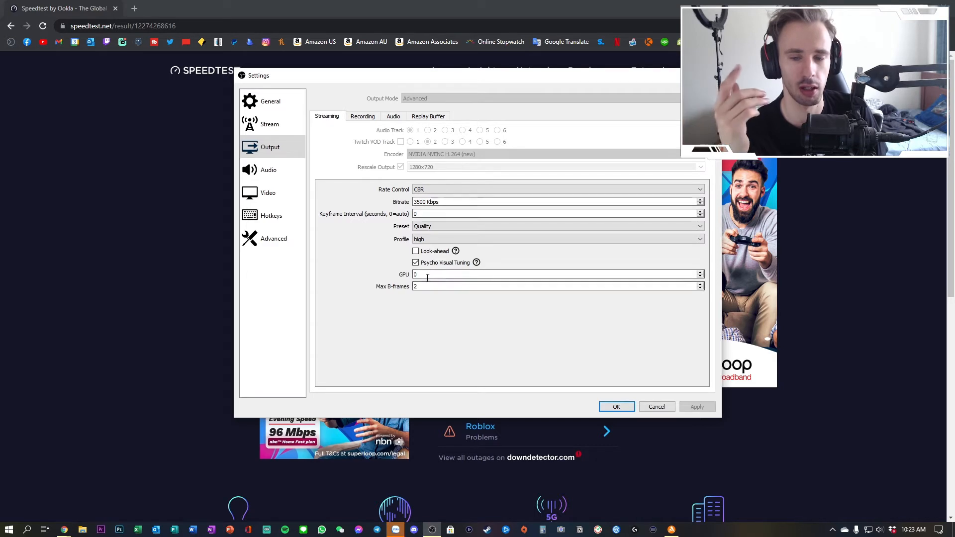
drag(418, 275, 411, 285)
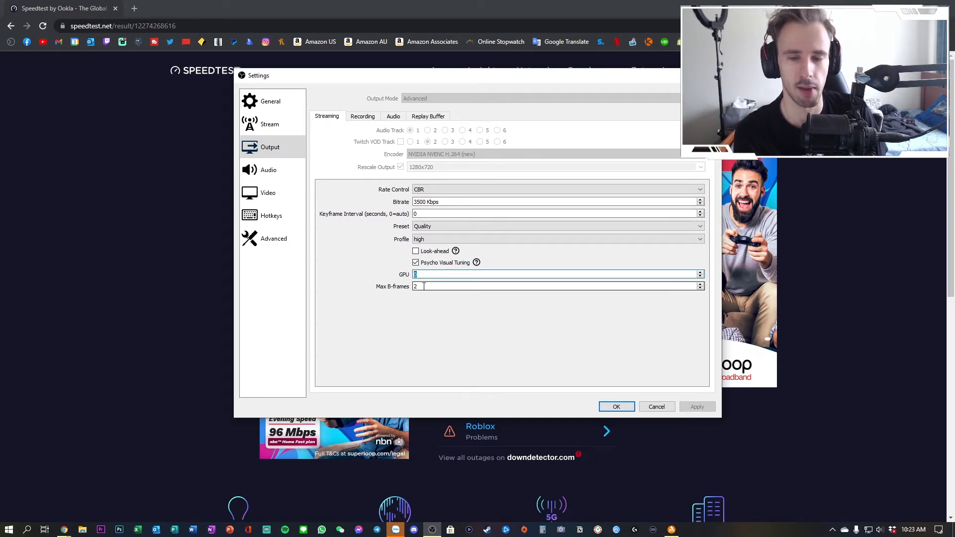
Review the output settings for audio tracks, recording and the replay buffer.
click(396, 117)
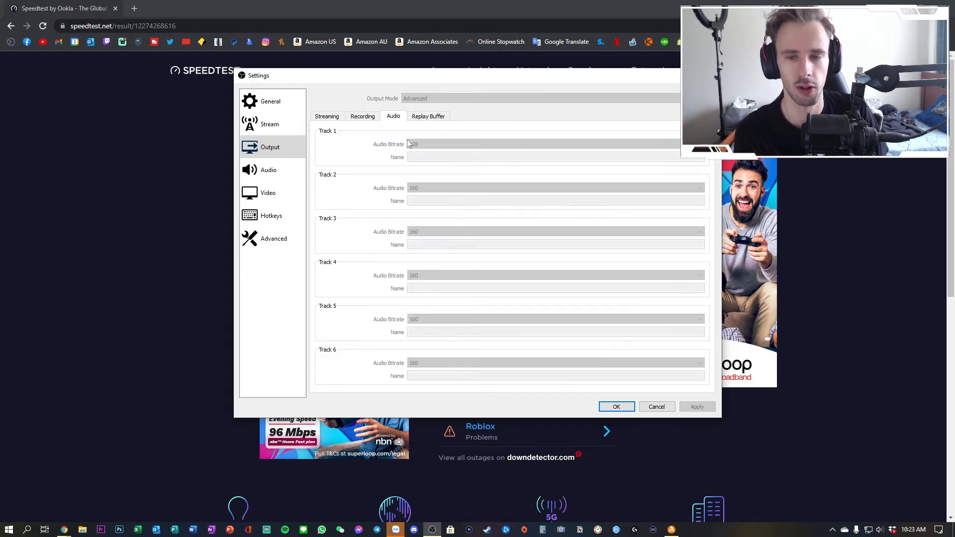
click(373, 119)
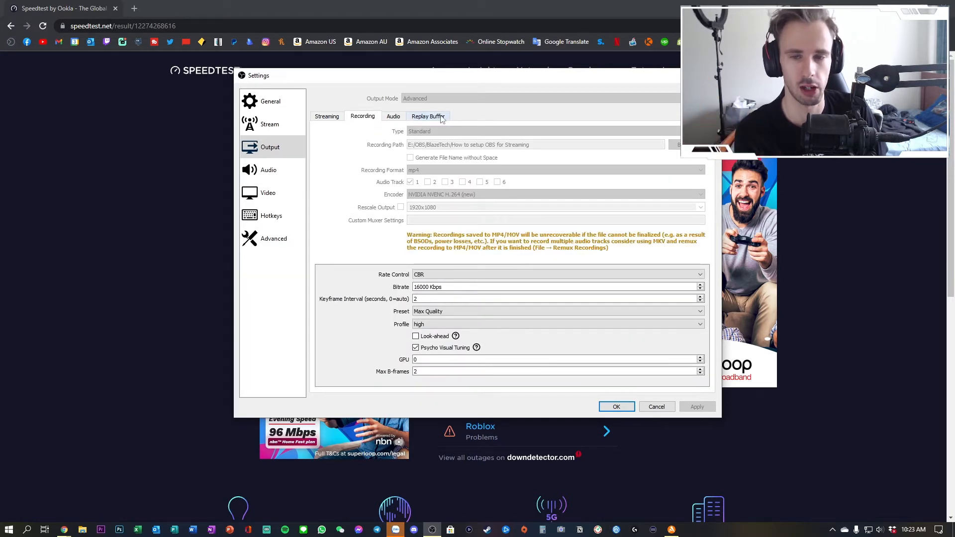
click(429, 116)
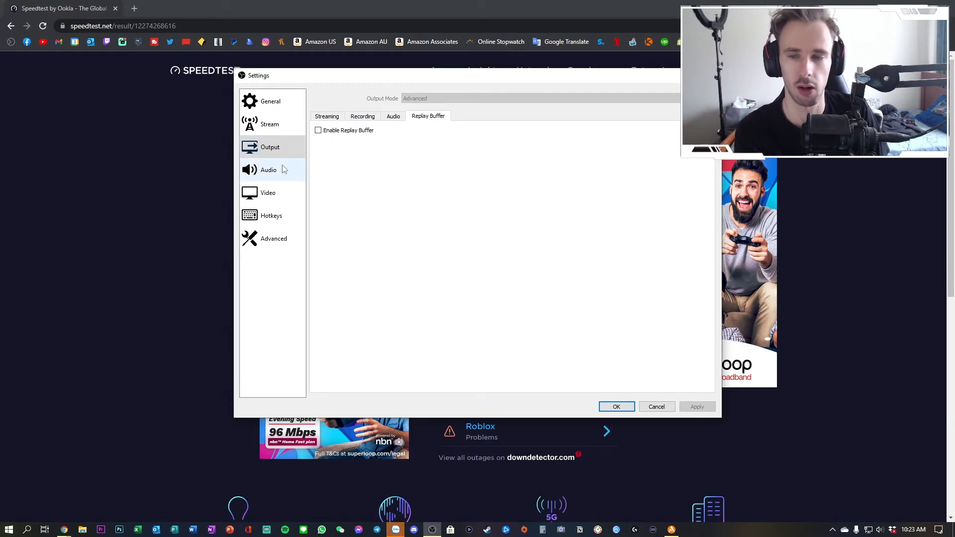
Set the desktop audio device to Speakers (HyperX Cloud II Wireless) and Mic/Auxiliary Audio to Line (2- Steinberg UR22mkII).
click(267, 170)
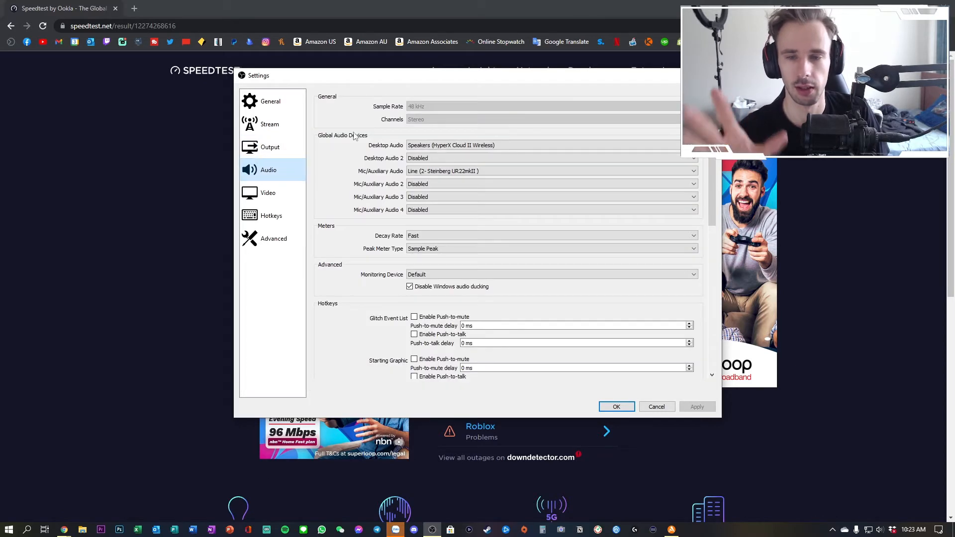
click(431, 147)
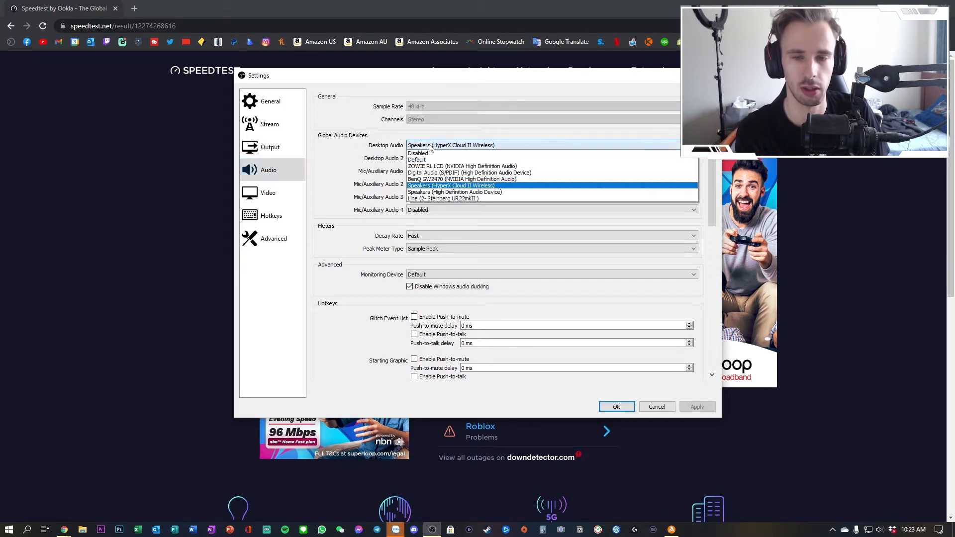
click(426, 187)
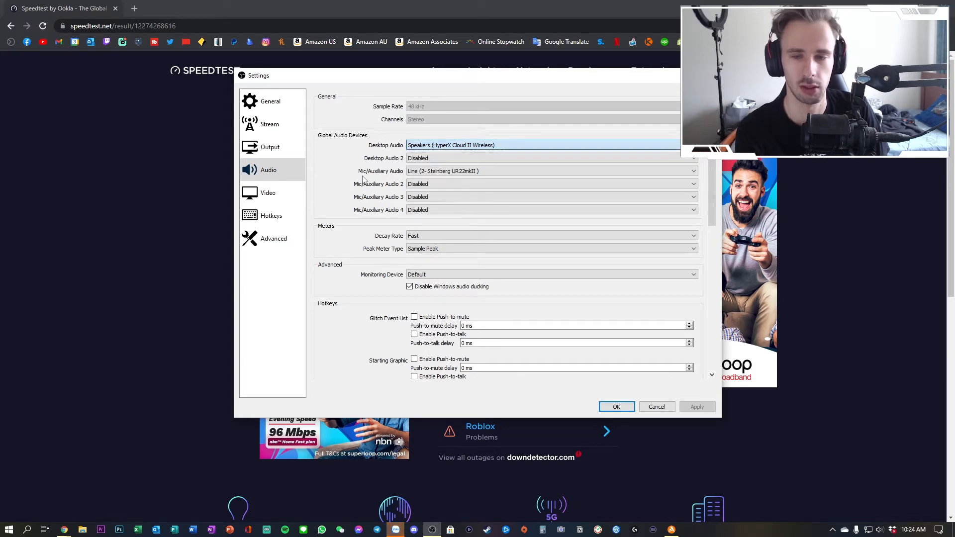
click(441, 173)
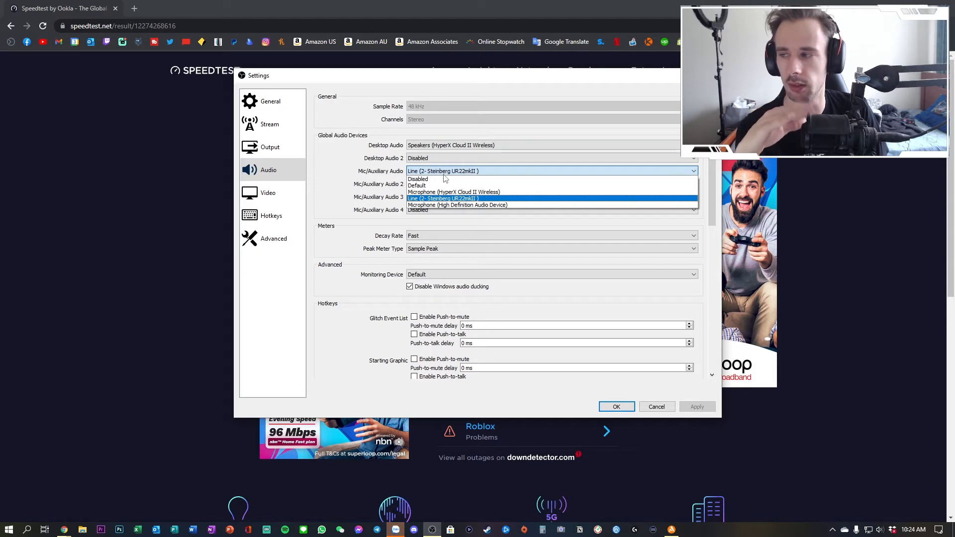
click(444, 174)
click(444, 173)
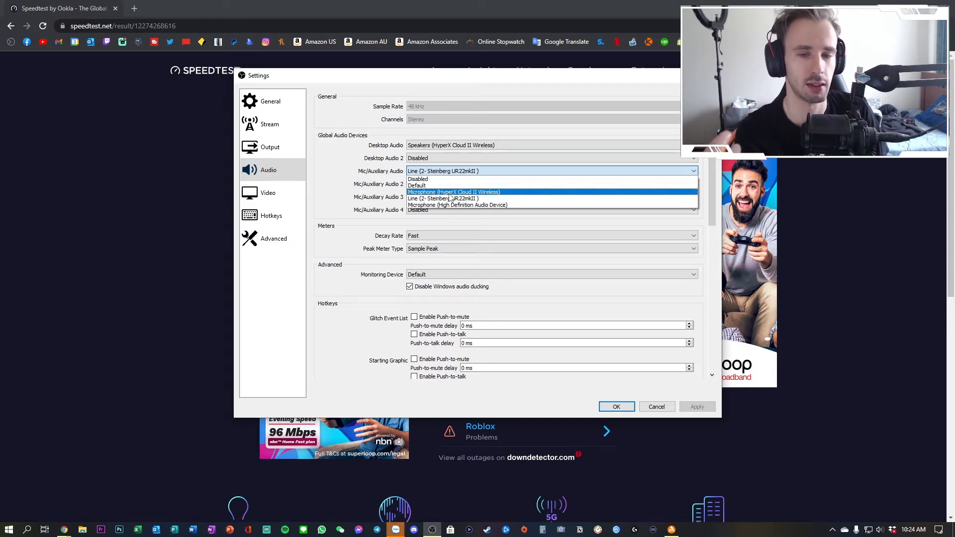
click(450, 198)
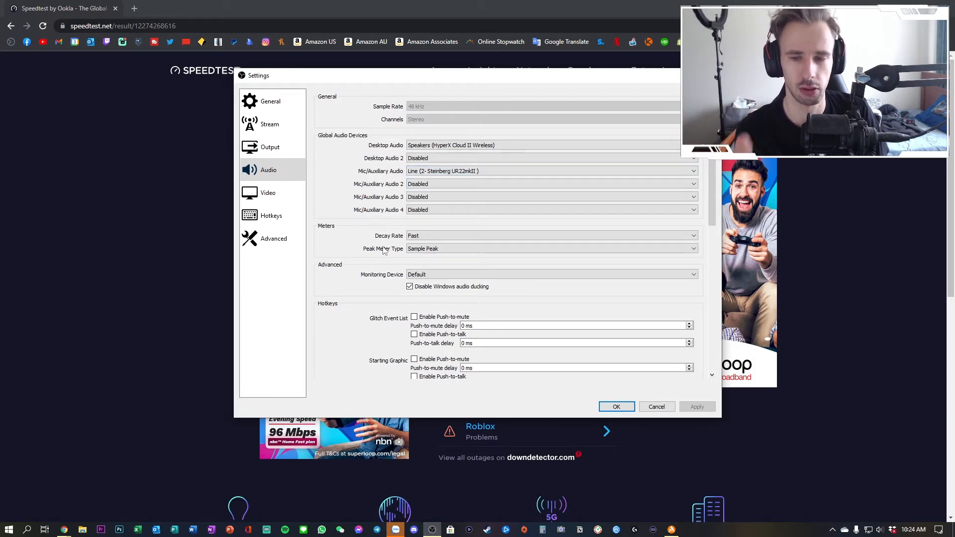
Review the video resolution, downscale filter and FPS settings, and the list of assignable hotkeys.
click(268, 194)
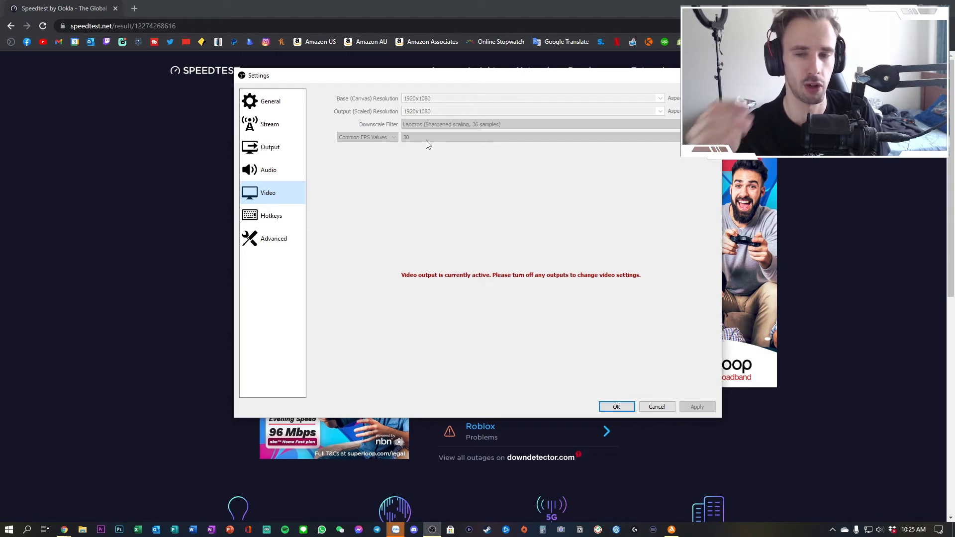
click(298, 215)
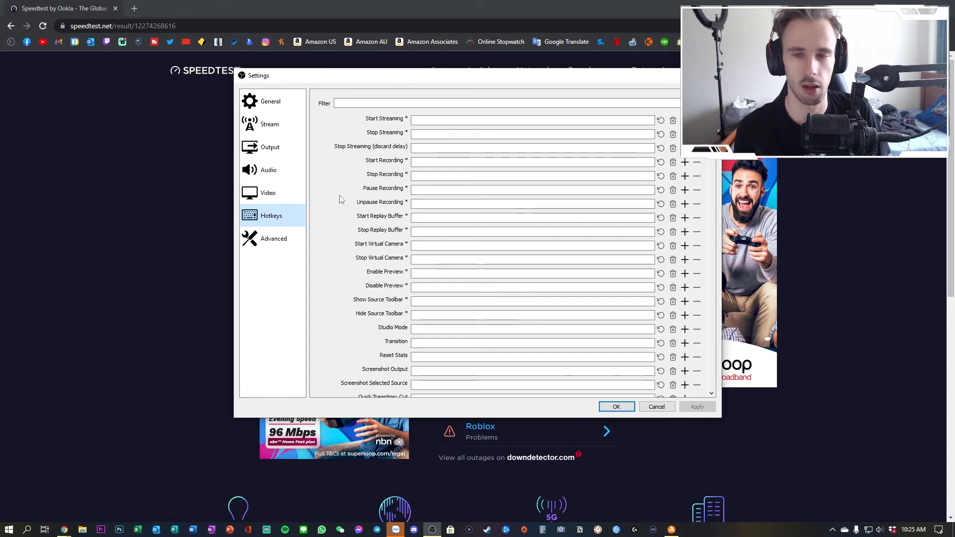
Set the process priority to High in the advanced settings and accept the OBS settings.
click(265, 242)
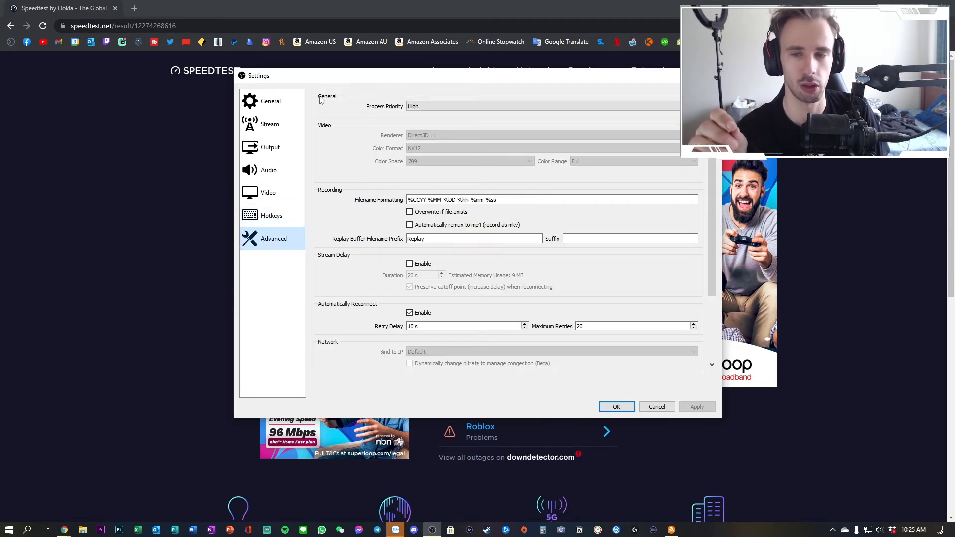
click(420, 107)
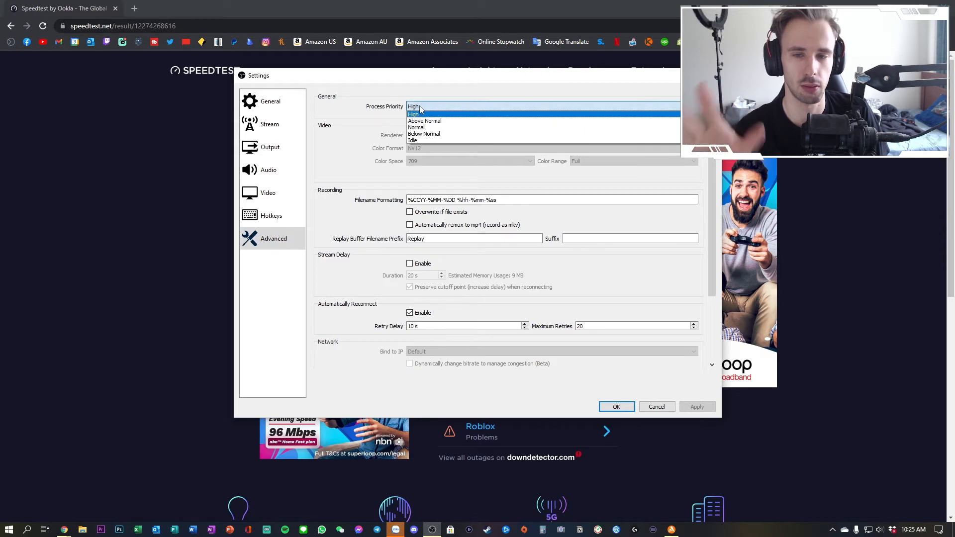
click(420, 110)
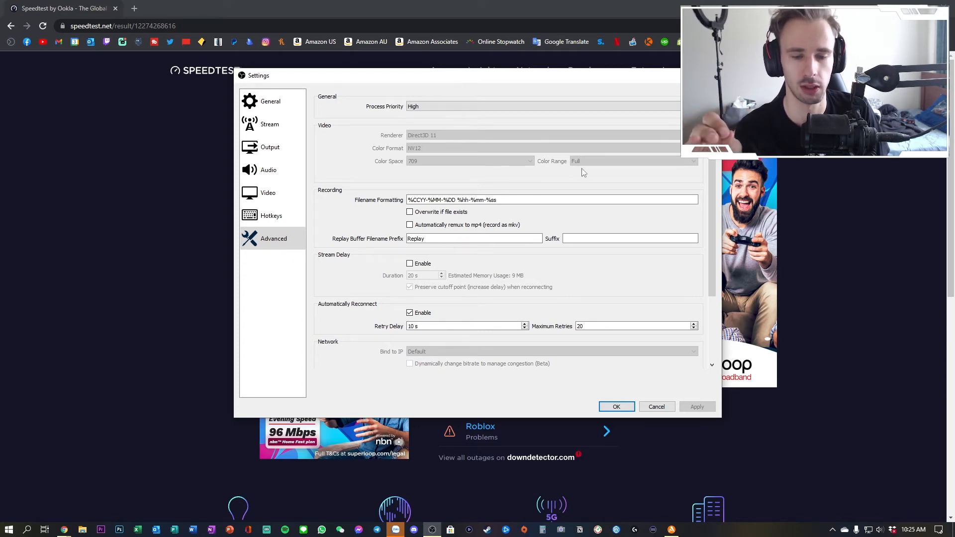
click(609, 409)
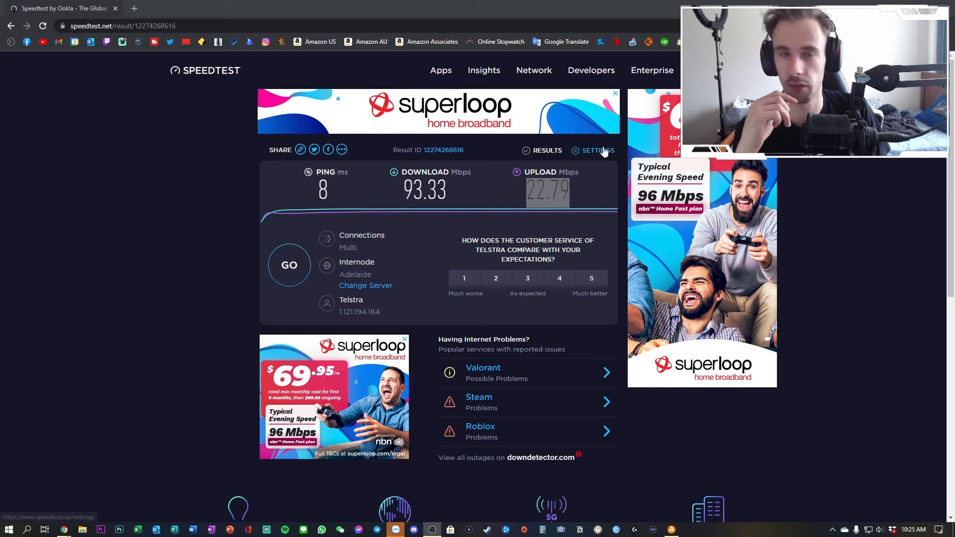
Minimize the browser, switch to OBS and open the stream service settings.
click(893, 4)
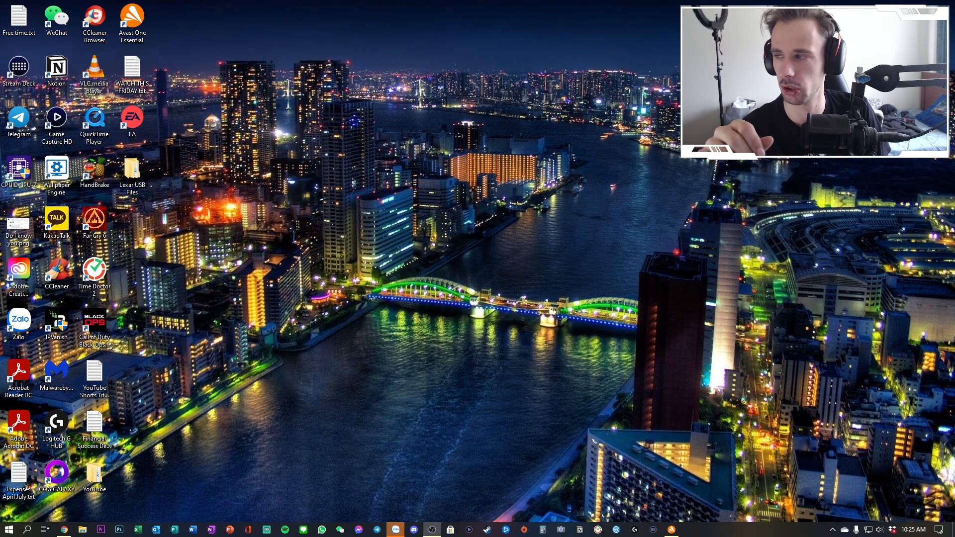
click(432, 530)
click(176, 72)
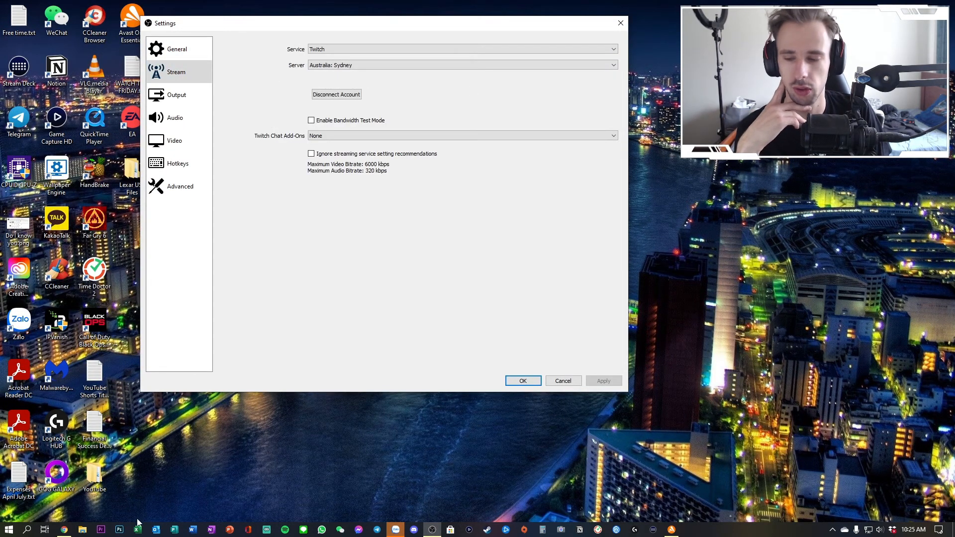
Switch to the Twitch channel in Chrome and open the stream settings of the Creator Dashboard.
mouse_move(63, 531)
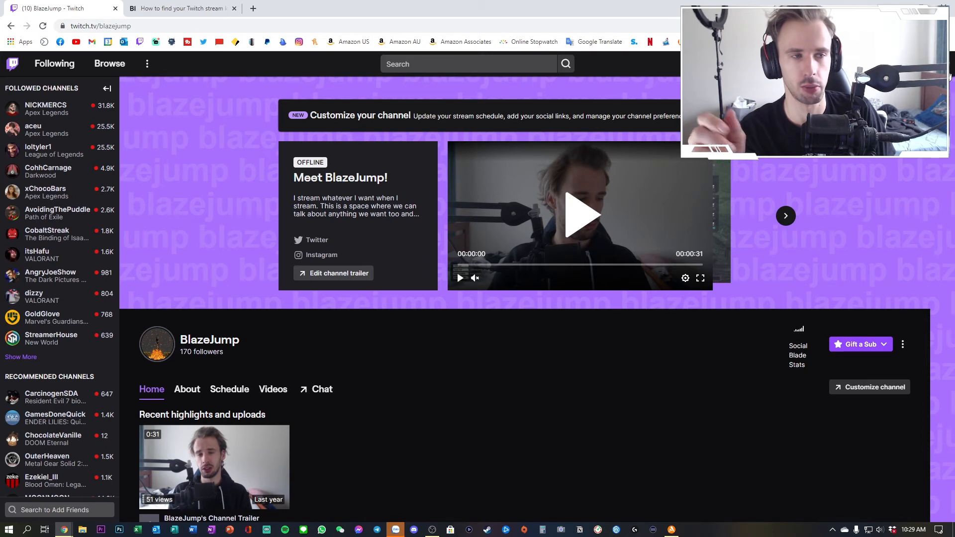
click(949, 74)
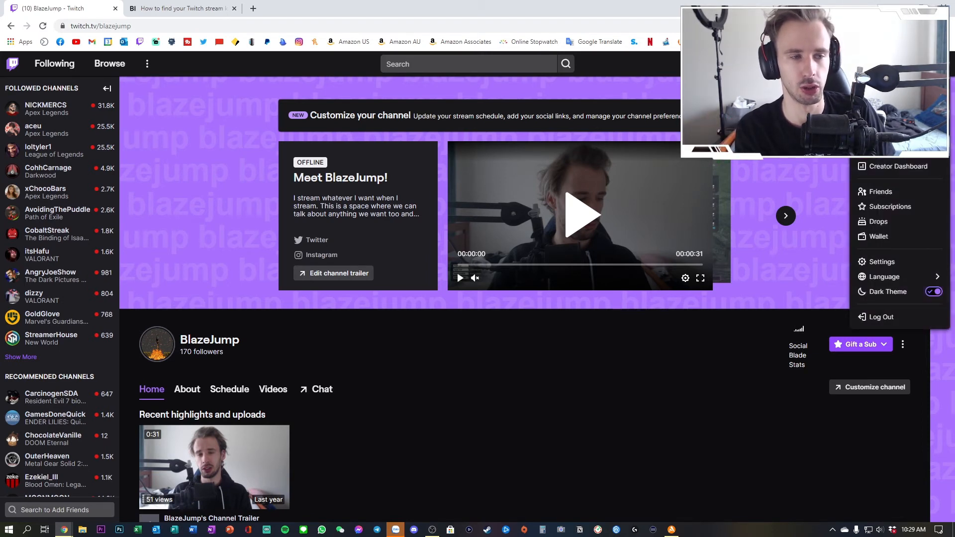
click(926, 167)
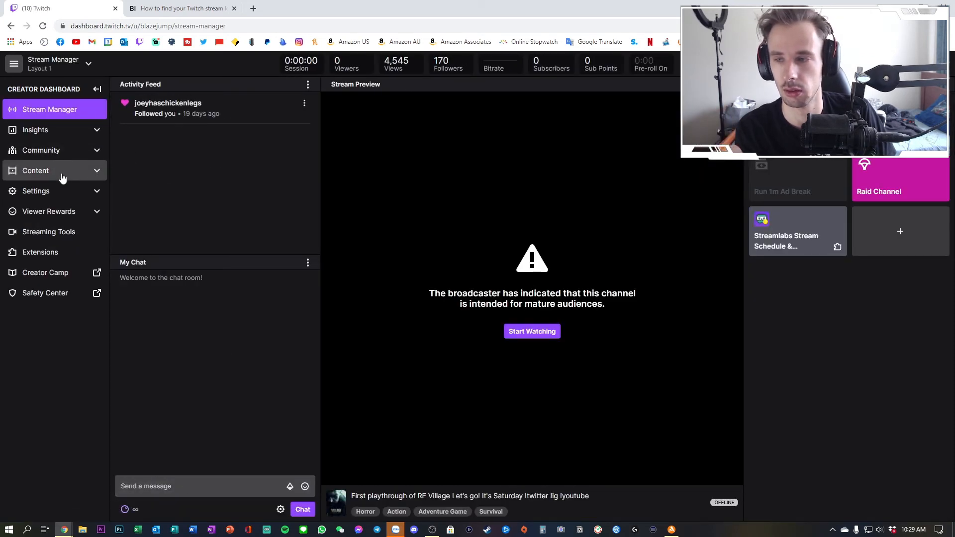
click(60, 194)
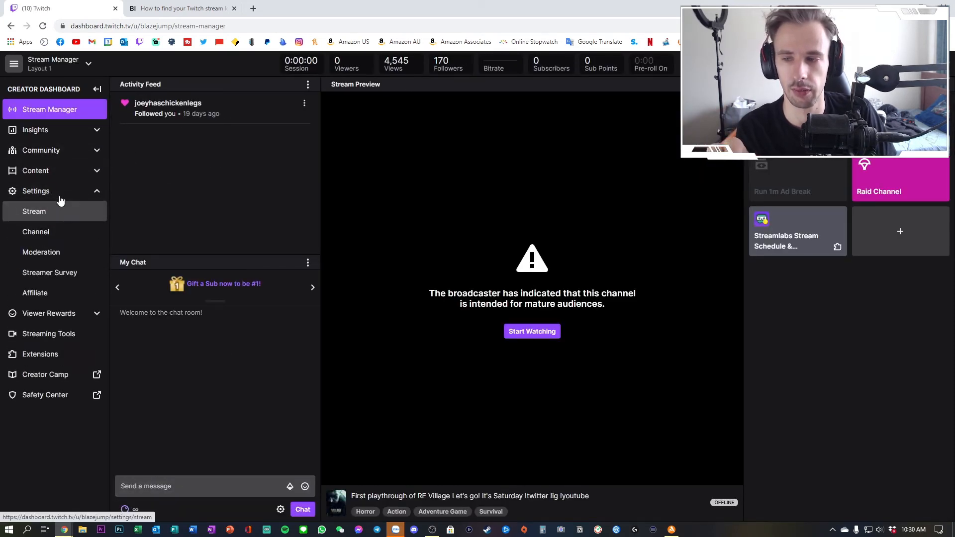
click(60, 215)
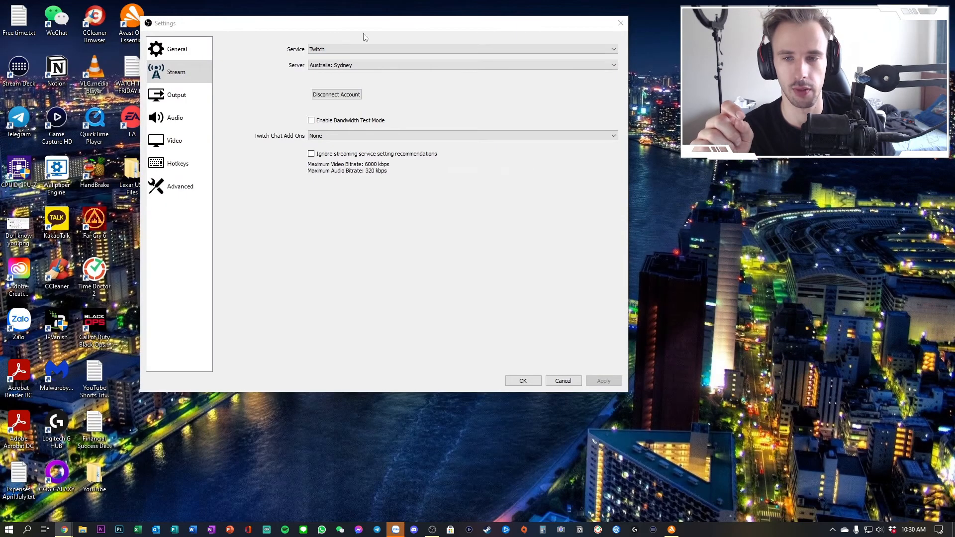
Reposition the OBS settings window and return to the Twitch stream settings page to examine the primary stream key field.
drag(359, 22, 424, 47)
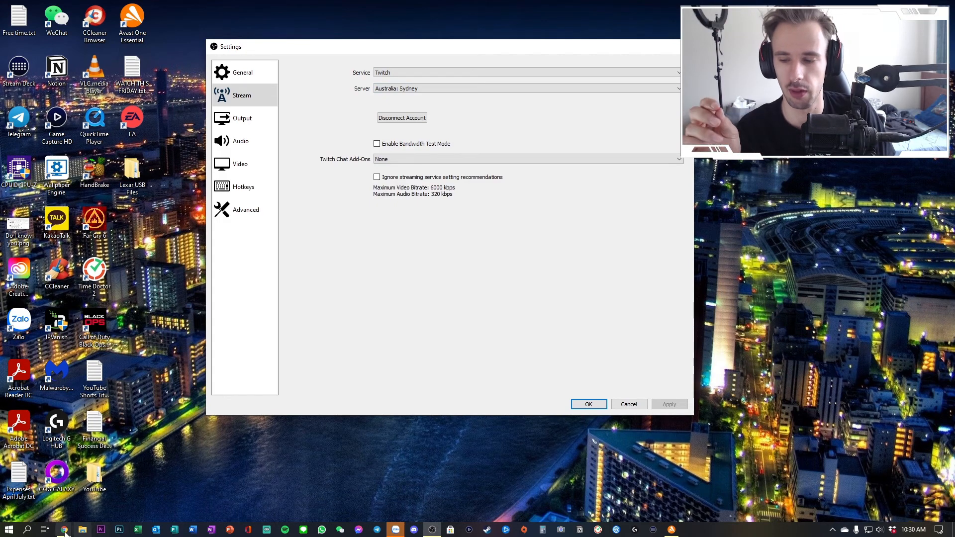
mouse_move(65, 532)
click(50, 490)
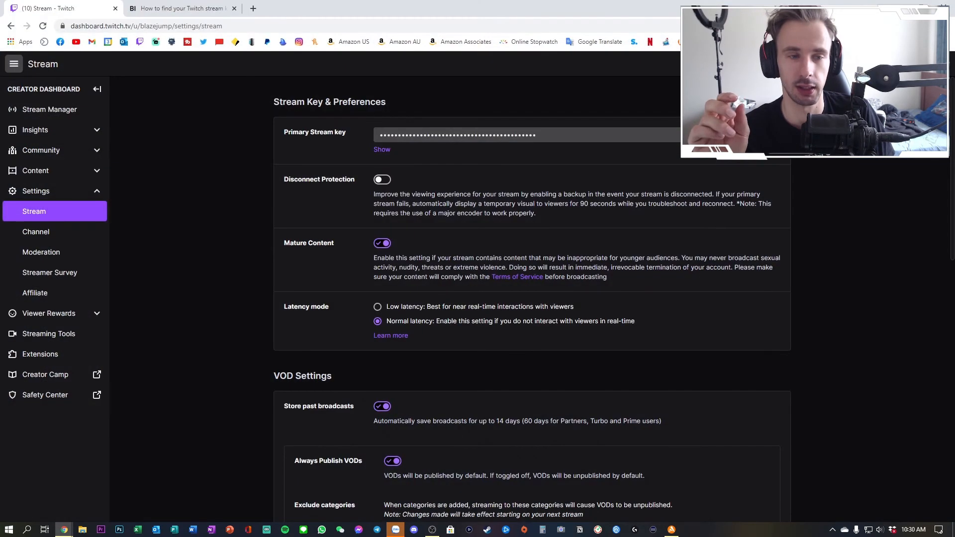